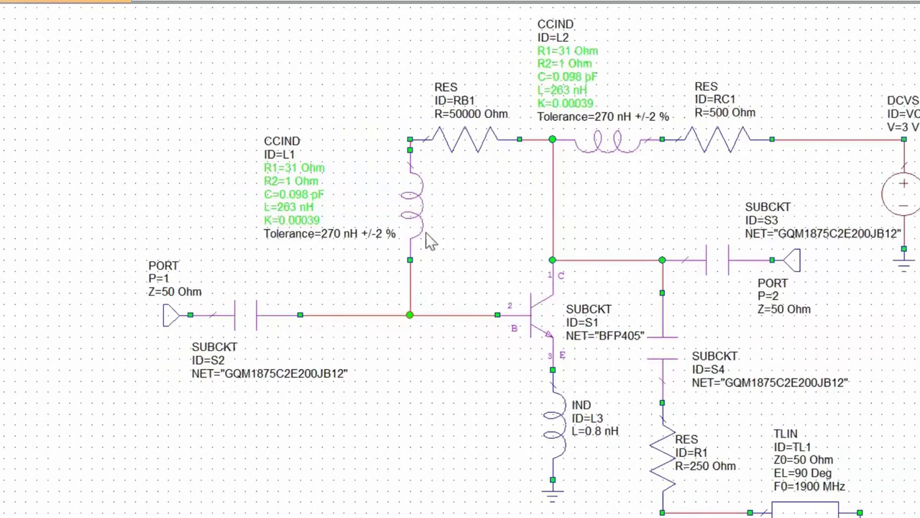
- Create a new Smith Chart graph named Sim_conj_impedances under Graphs
right_click(73, 402)
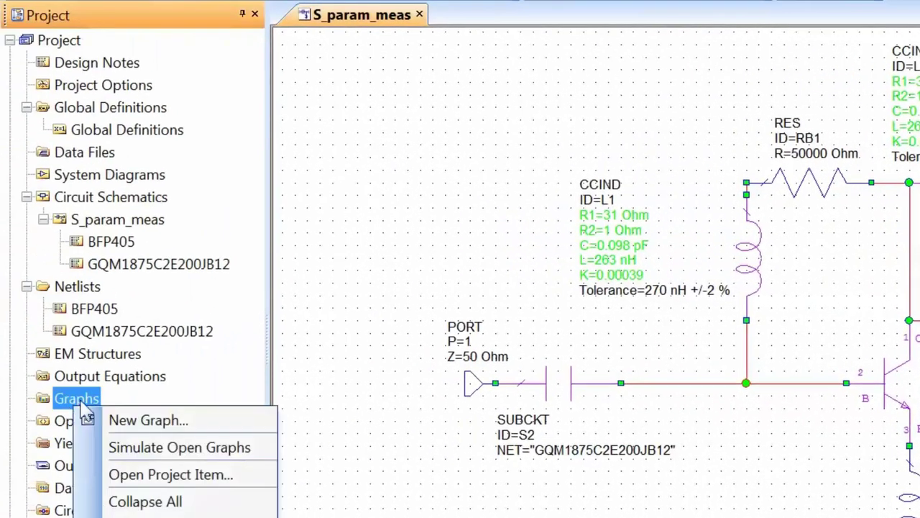
left_click(124, 420)
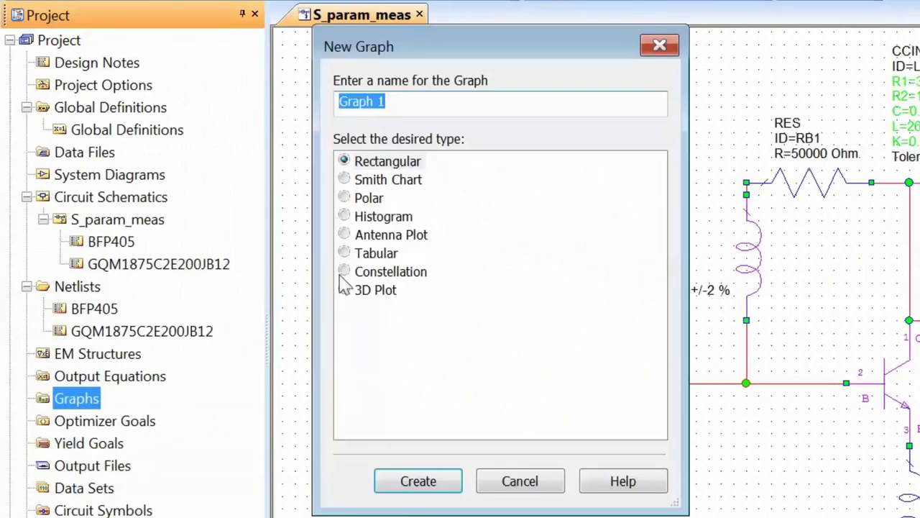
left_click(344, 179)
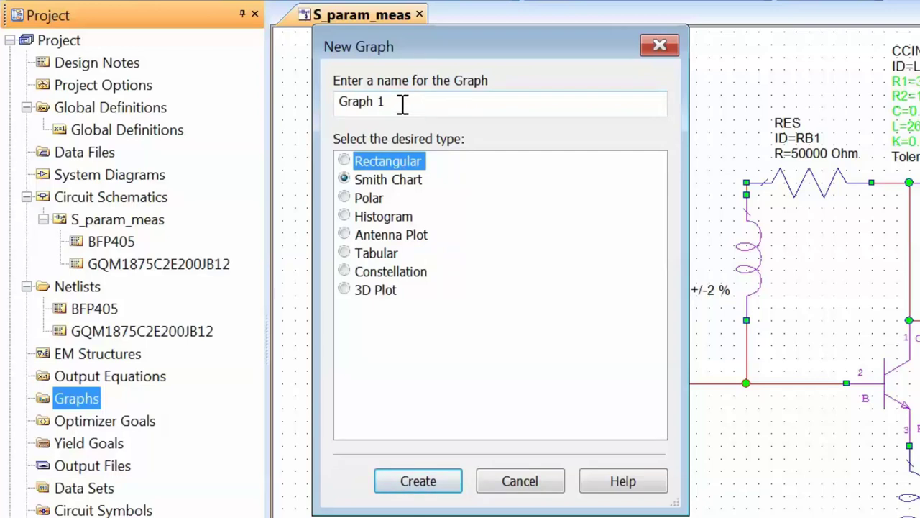
left_click_drag(403, 104, 335, 102)
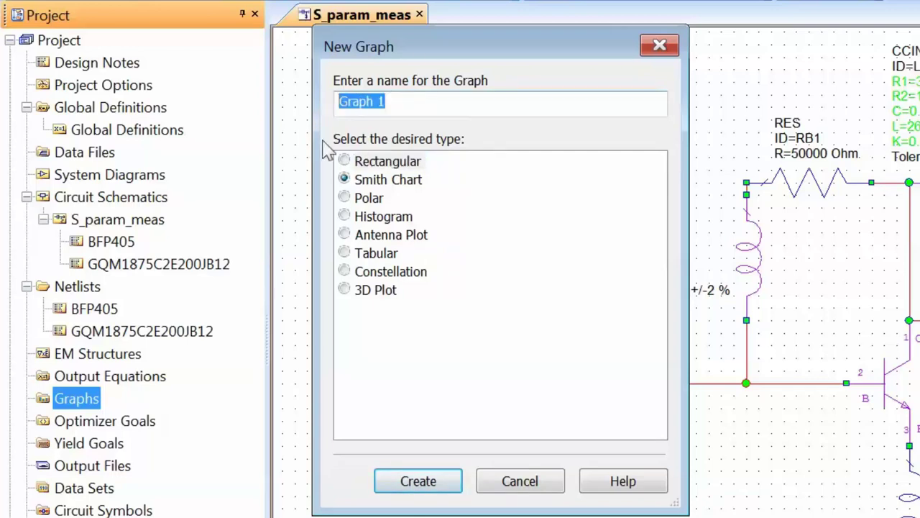
type("Sim_co")
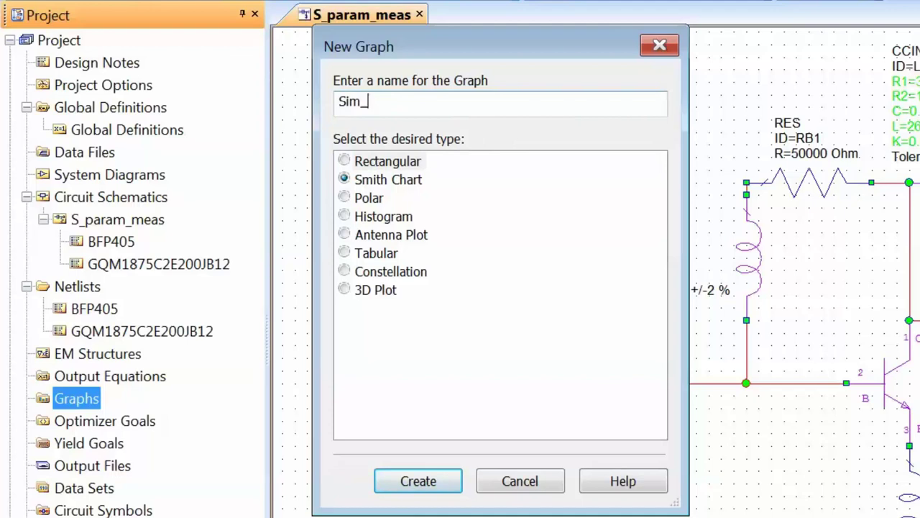
type("nj_impedances")
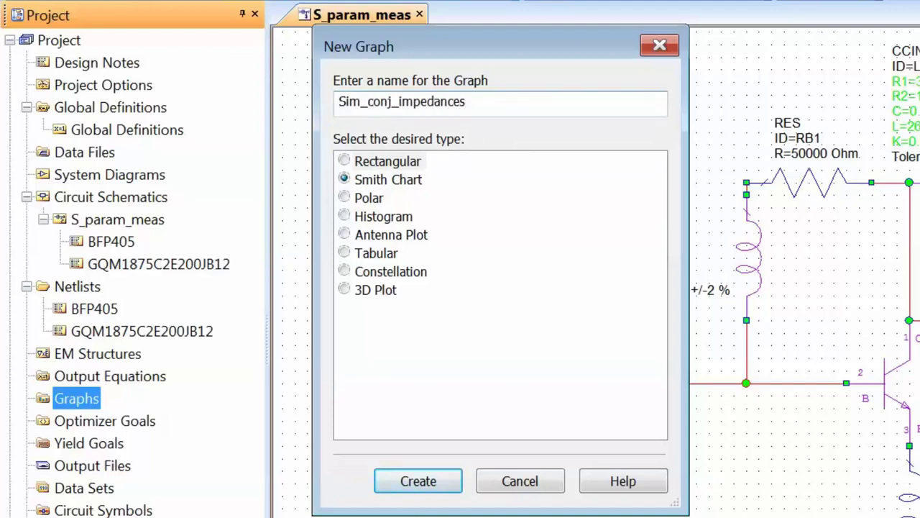
key("Return")
right_click(849, 247)
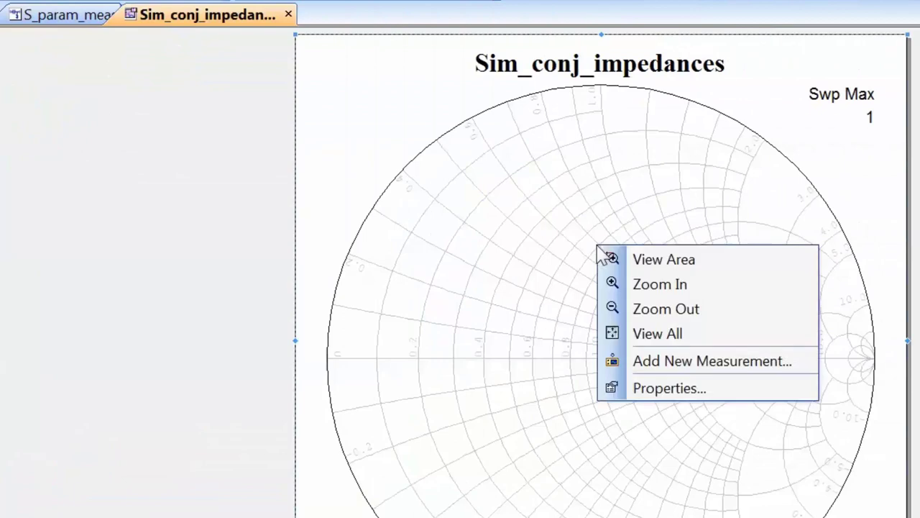
- Add Linear GM1 and GM2 measurements with S_param_meas as the data source to the Smith chart
left_click(667, 362)
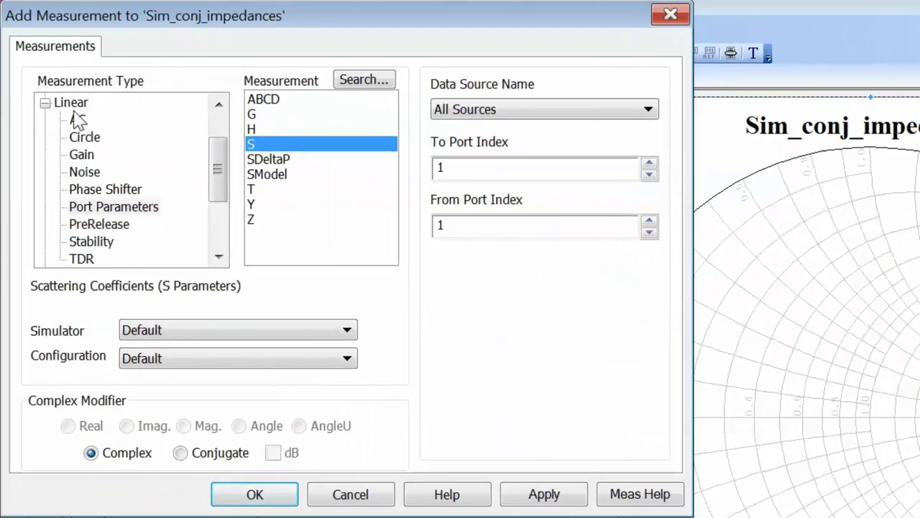
left_click(71, 112)
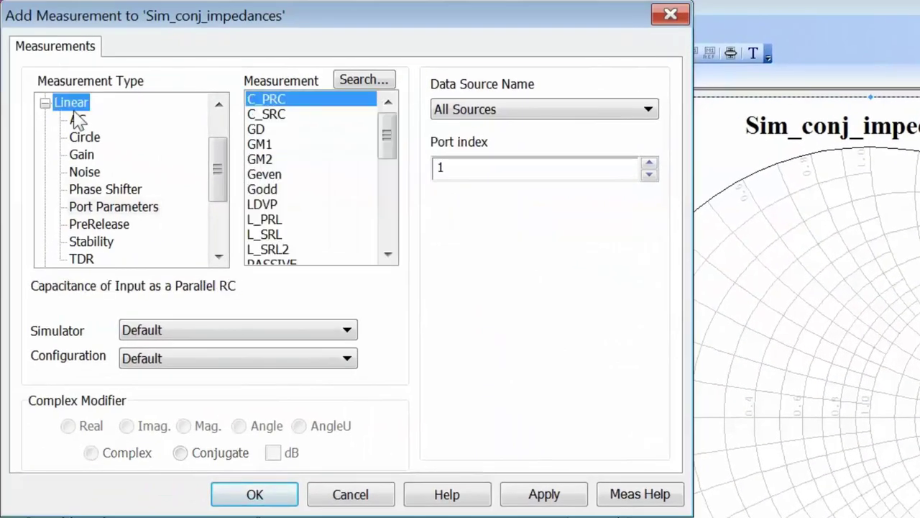
left_click(273, 145)
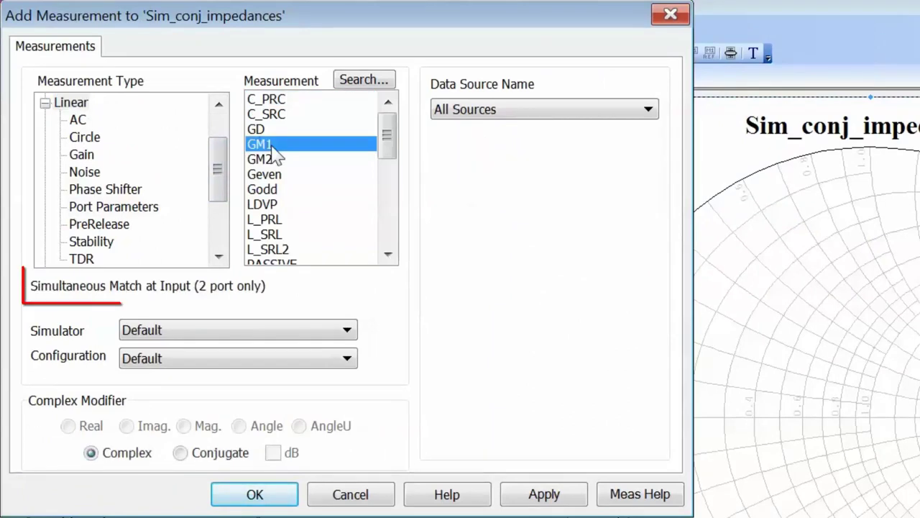
left_click(600, 115)
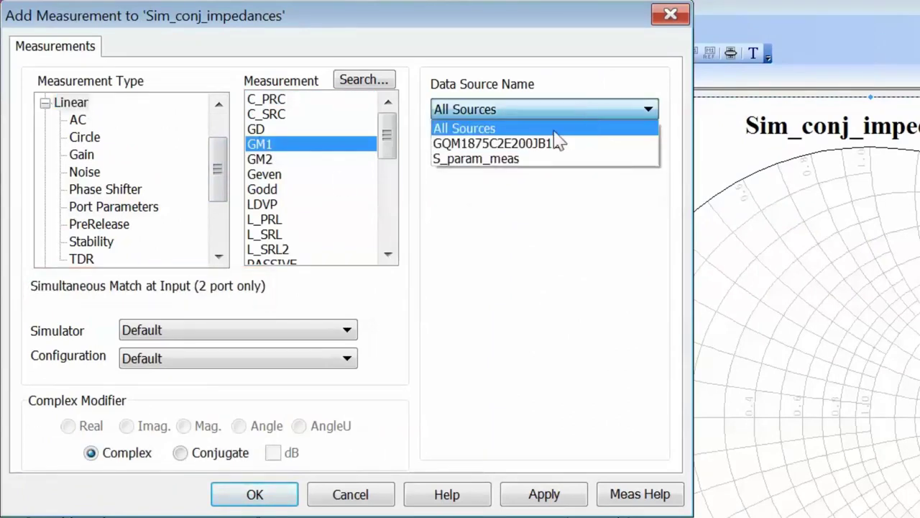
left_click(517, 160)
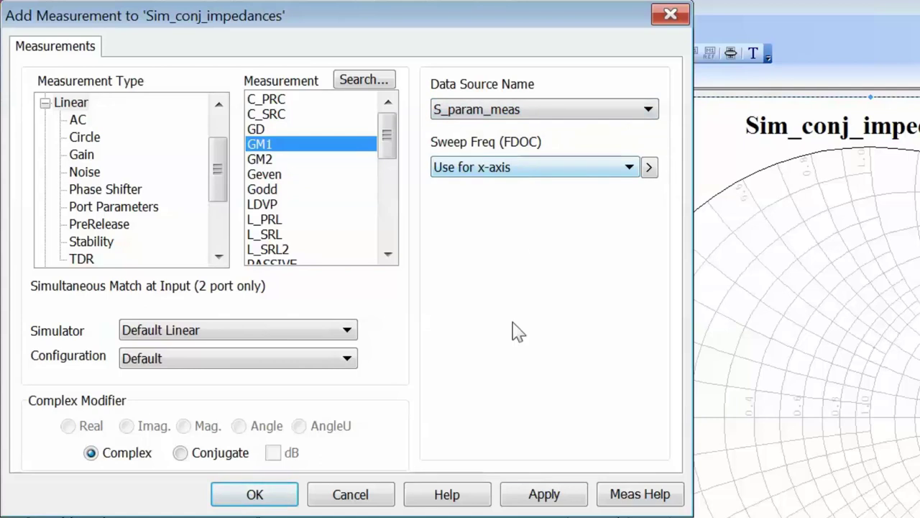
left_click(541, 497)
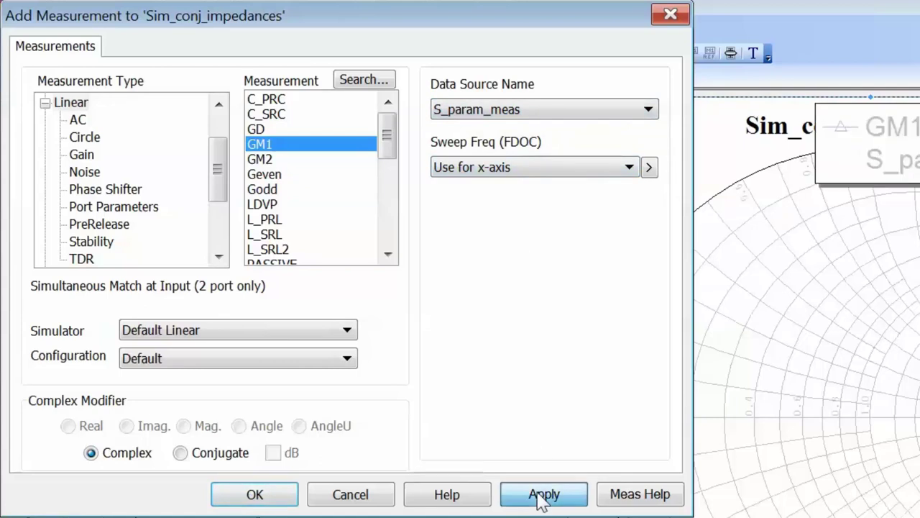
left_click(277, 160)
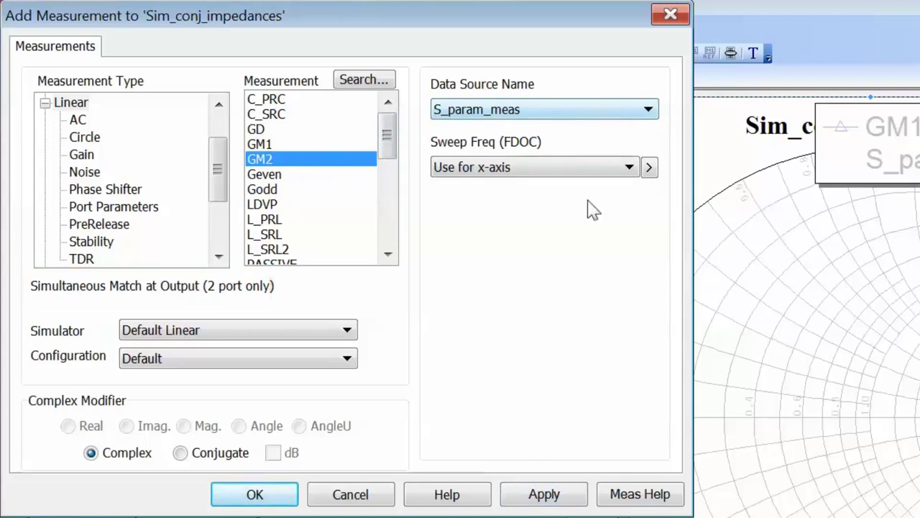
left_click(537, 501)
left_click(254, 496)
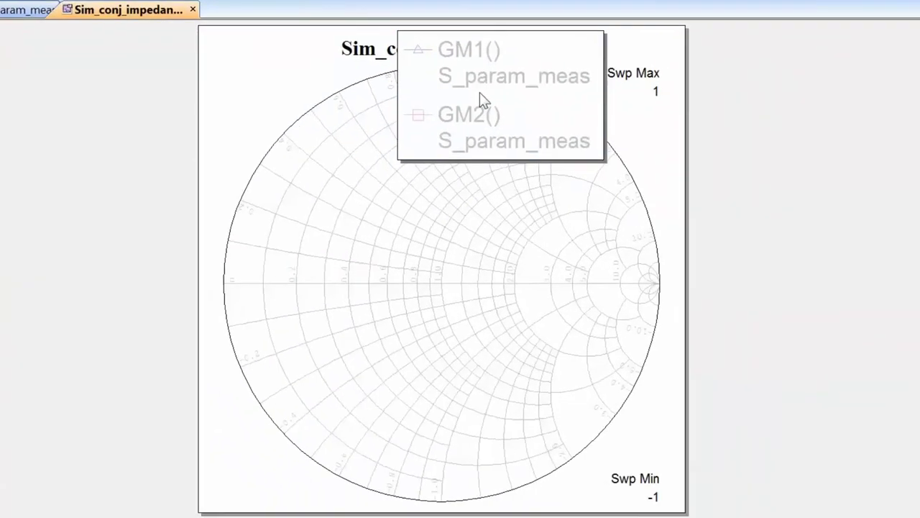
- Place the chart legend at the top-right corner, then return to the S_param_meas schematic
left_click_drag(885, 178, 919, 184)
left_click_drag(538, 102, 668, 94)
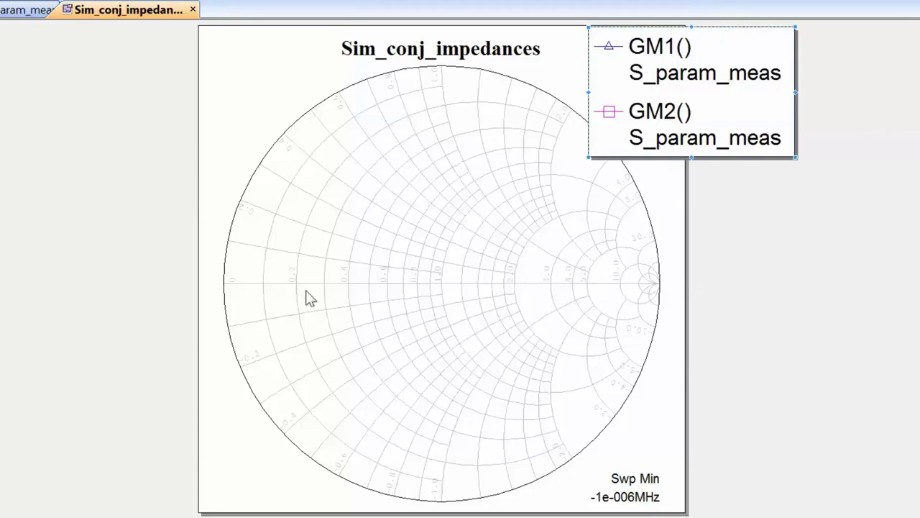
left_click(13, 11)
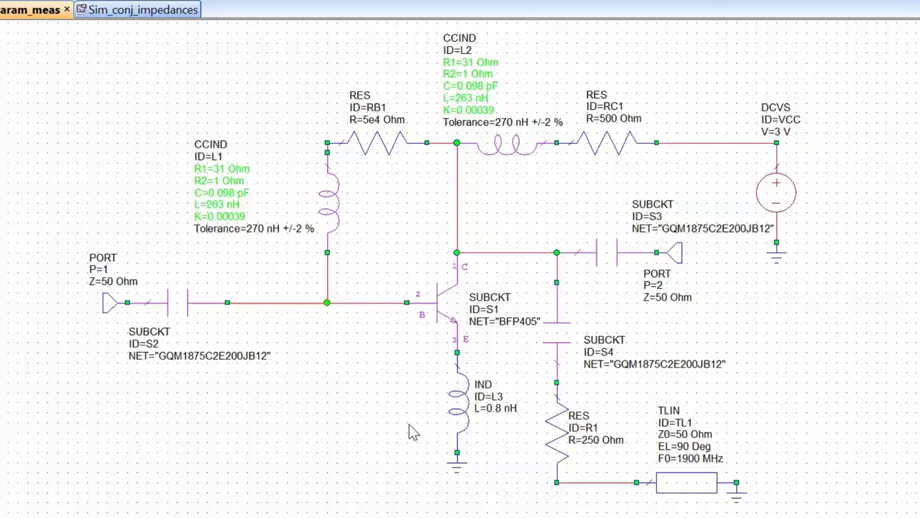
- Create a new rectangular graph named Stability_factors
right_click(76, 388)
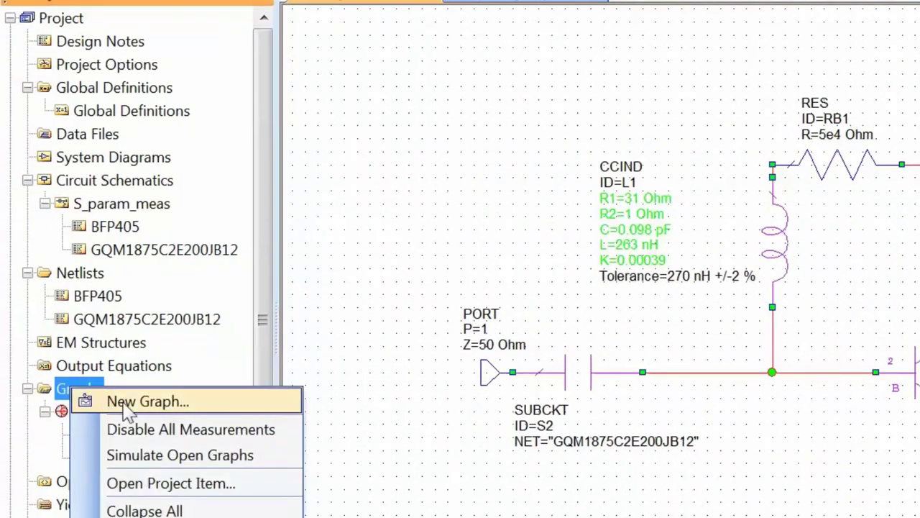
left_click(126, 401)
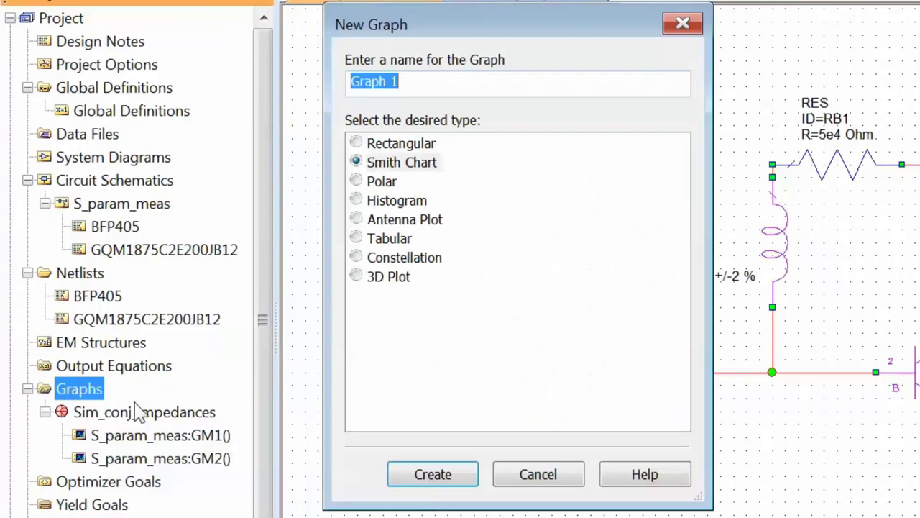
left_click(367, 143)
left_click_drag(422, 86, 319, 87)
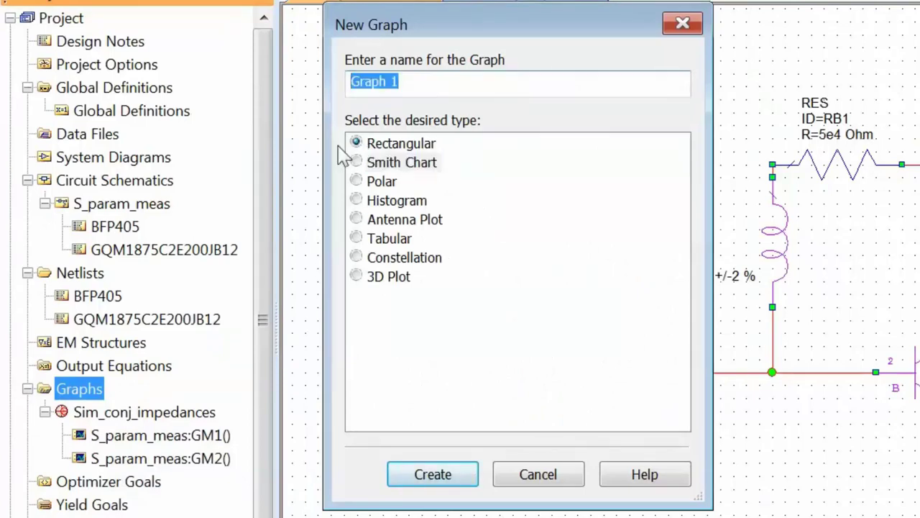
type("Stability_factors")
key("Return")
- Add Linear Stability MU1 and MU2 measurements from S_param_meas and run Analyze to plot them
right_click(424, 232)
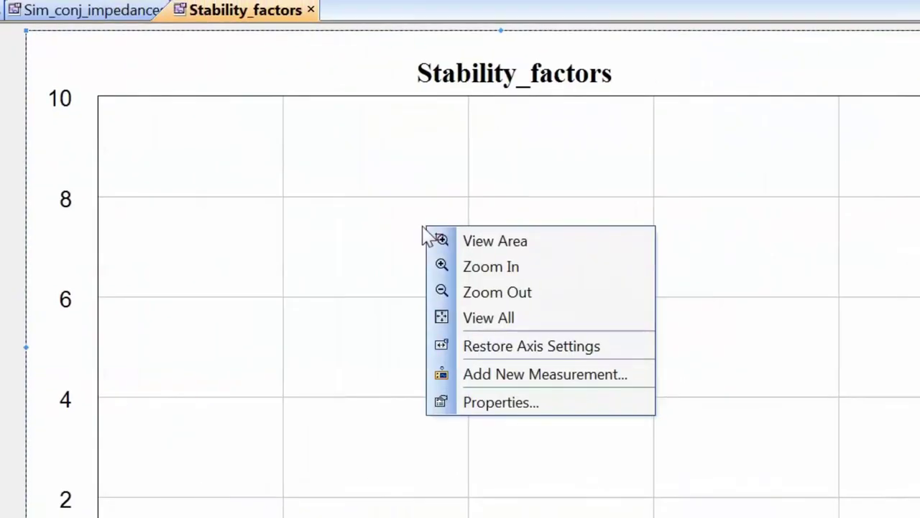
left_click(471, 375)
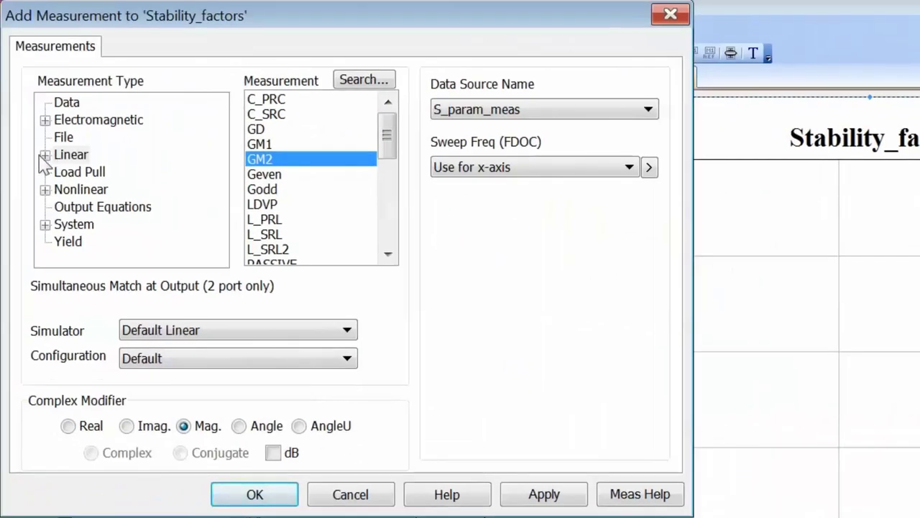
left_click(45, 155)
left_click(80, 245)
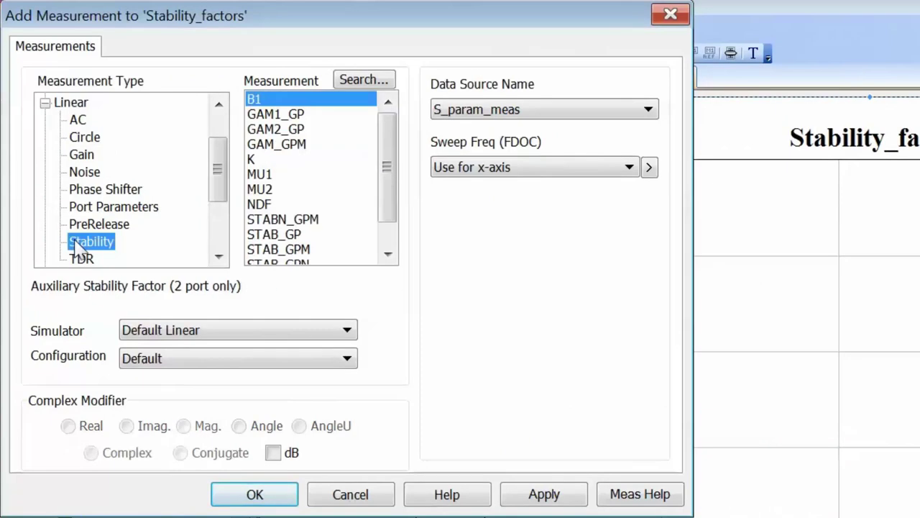
left_click(258, 174)
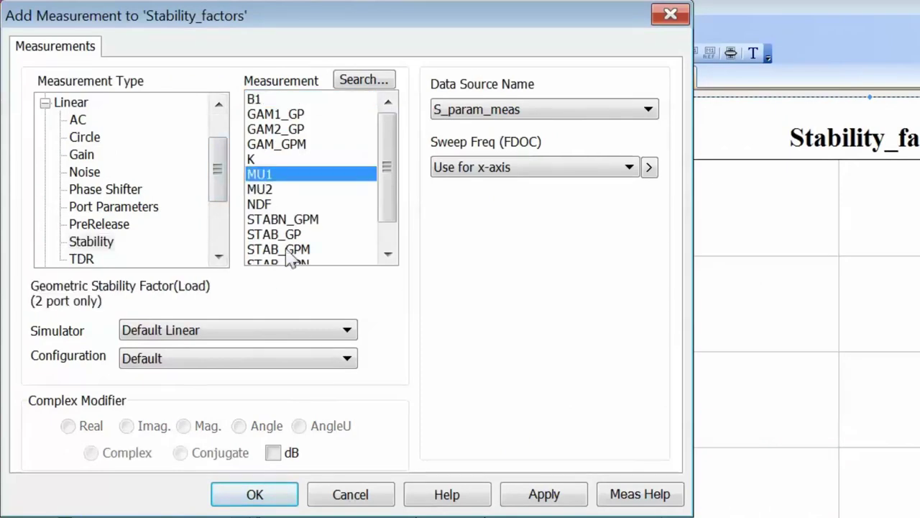
left_click(540, 495)
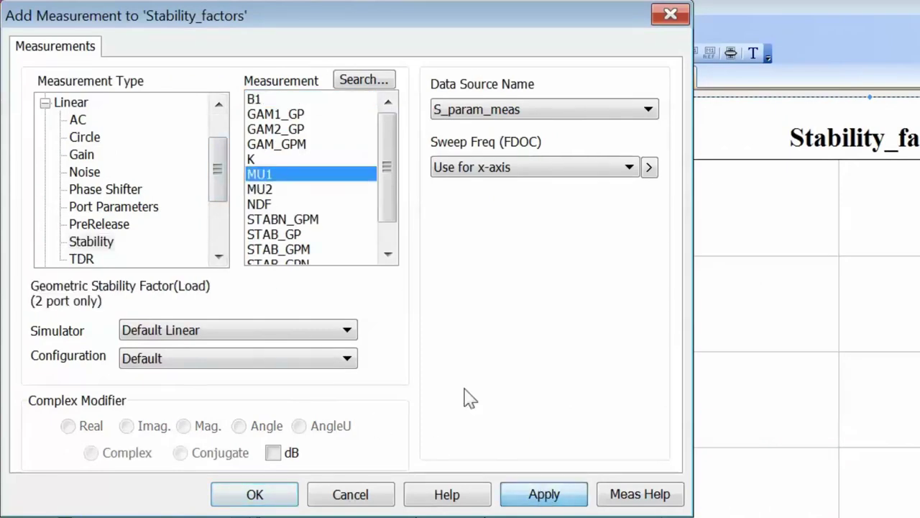
left_click(266, 190)
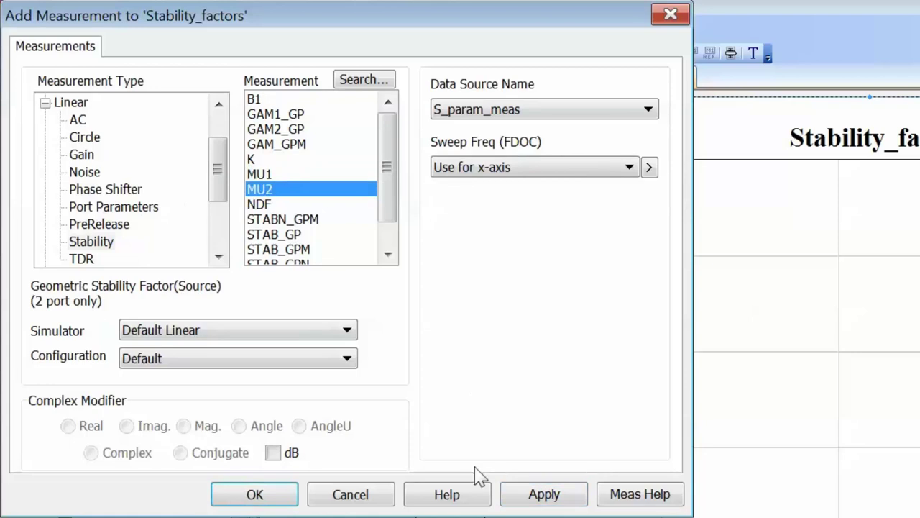
left_click(535, 496)
left_click(251, 495)
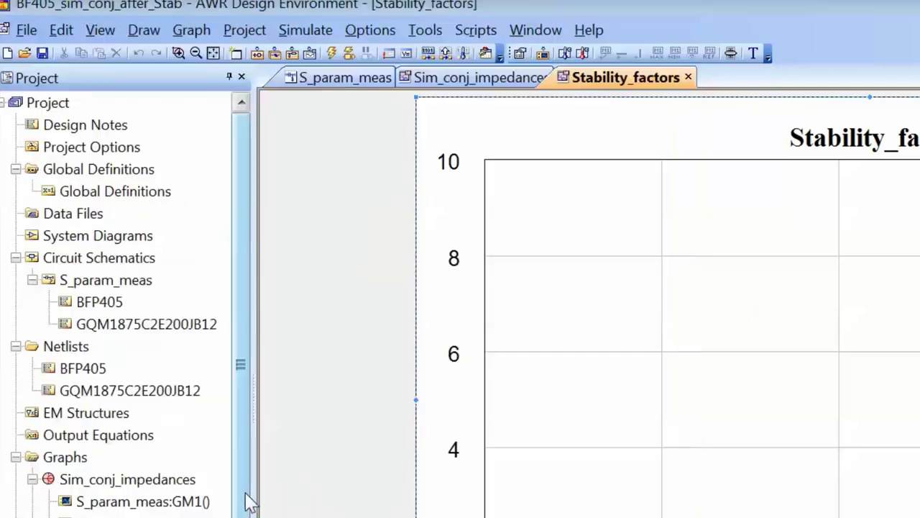
left_click(333, 53)
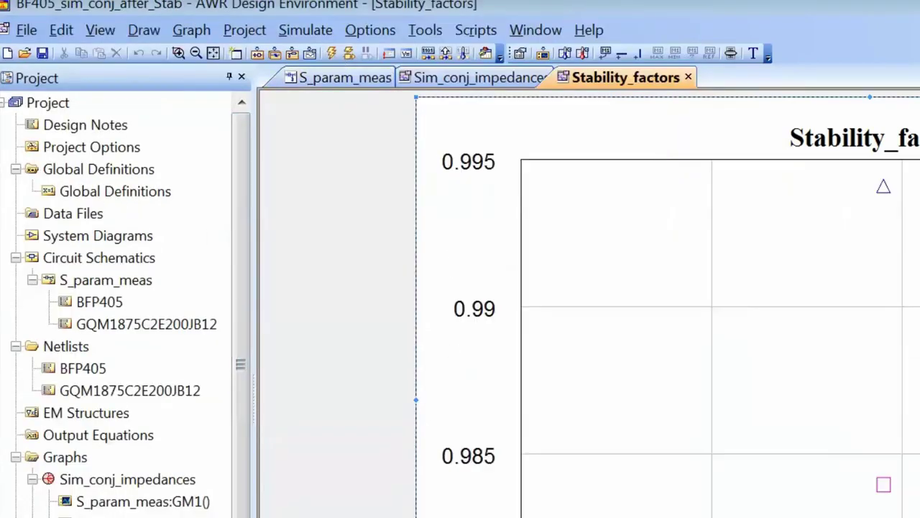